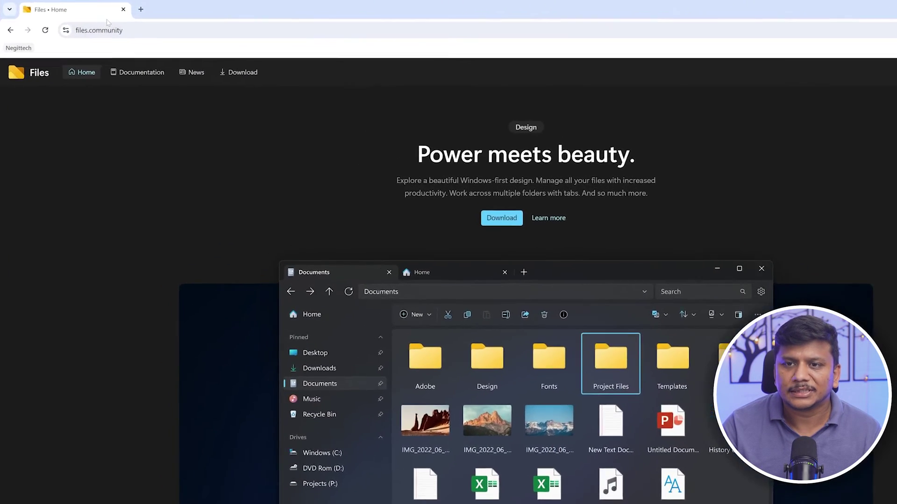
- Scroll the files.community home page down to the 'It already does that.' feature grid
{"action": "left_click", "coordinate": [98, 30]}
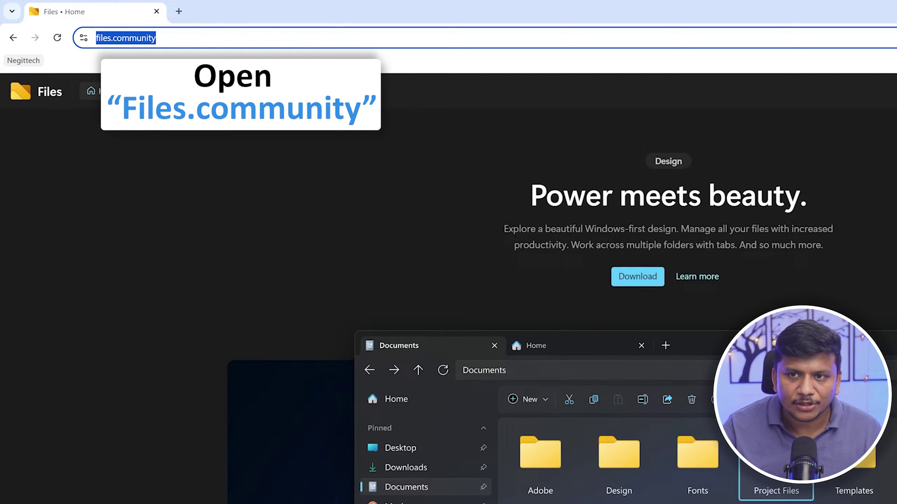
{"action": "left_click", "coordinate": [200, 250]}
{"action": "scroll", "coordinate": [301, 235], "scroll_direction": "down", "scroll_amount": 2}
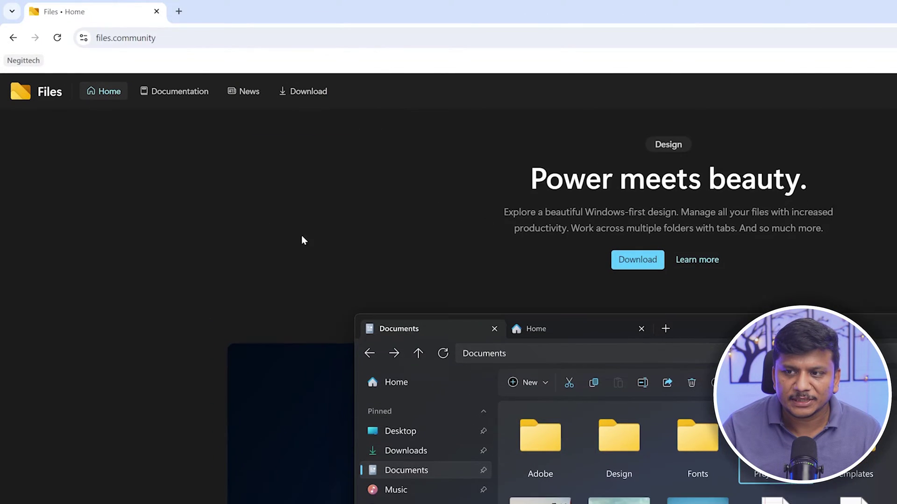
{"action": "scroll", "coordinate": [344, 234], "scroll_direction": "up", "scroll_amount": 2}
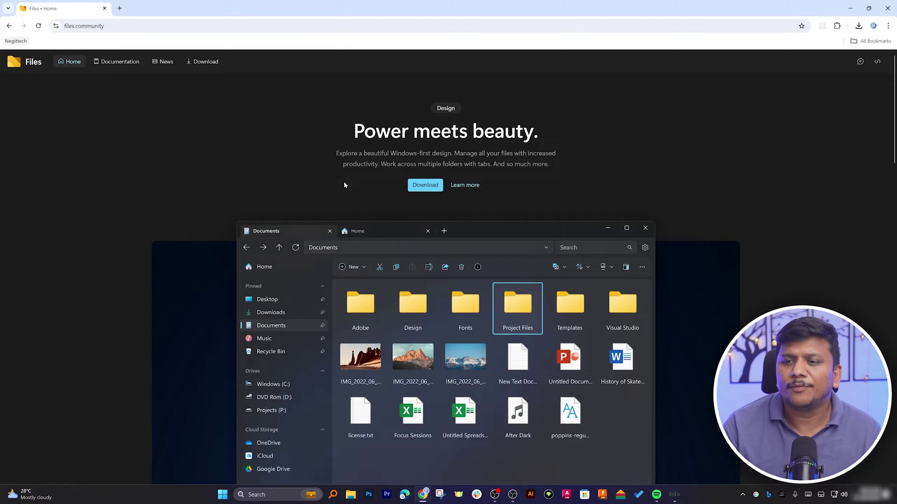
{"action": "scroll", "coordinate": [345, 185], "scroll_direction": "down", "scroll_amount": 5}
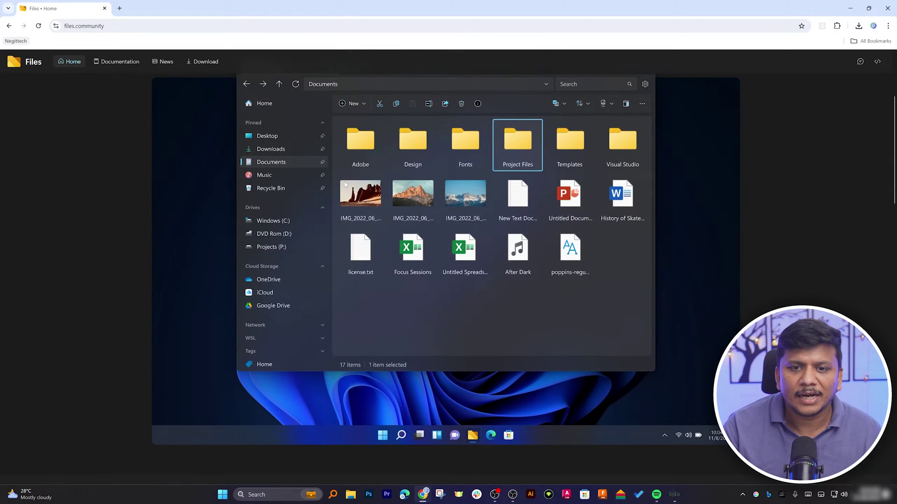
{"action": "scroll", "coordinate": [344, 181], "scroll_direction": "down", "scroll_amount": 7}
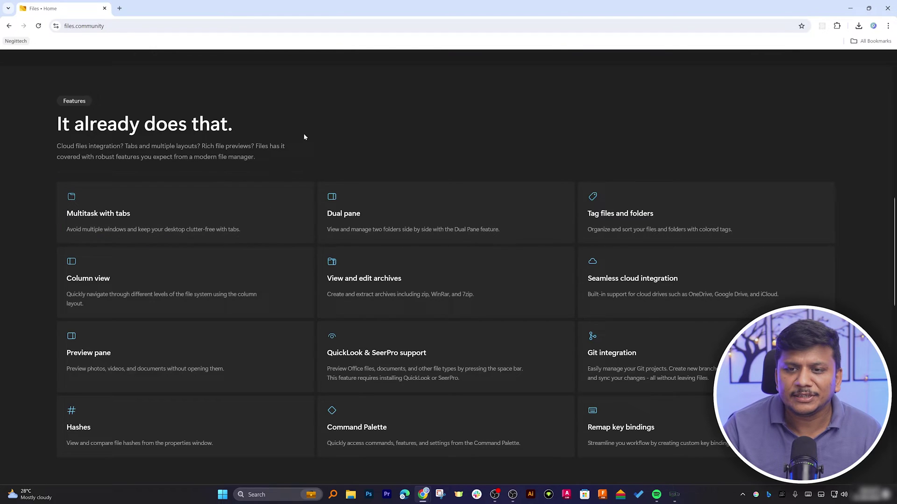
- Open File Explorer over the Files site and try a new tab, then scroll back to 'Power meets beauty.'
{"action": "key", "text": "super+e"}
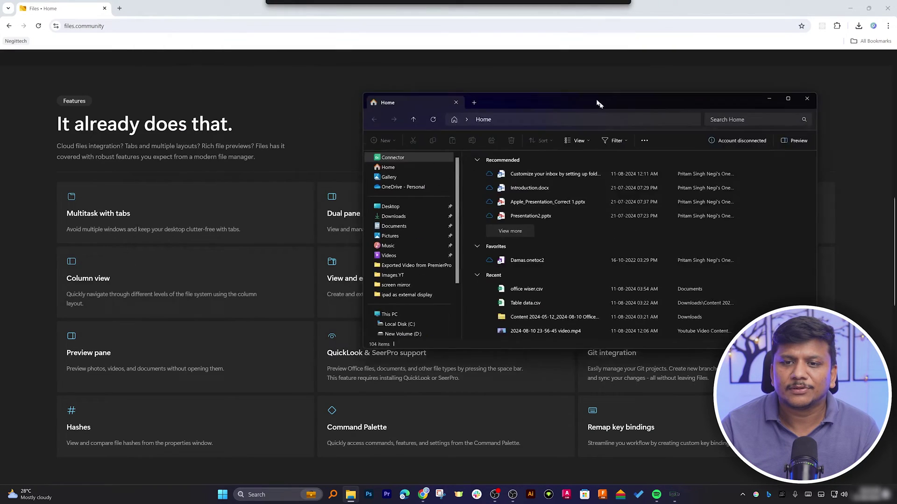
{"action": "left_click_drag", "start_coordinate": [597, 100], "coordinate": [537, 180]}
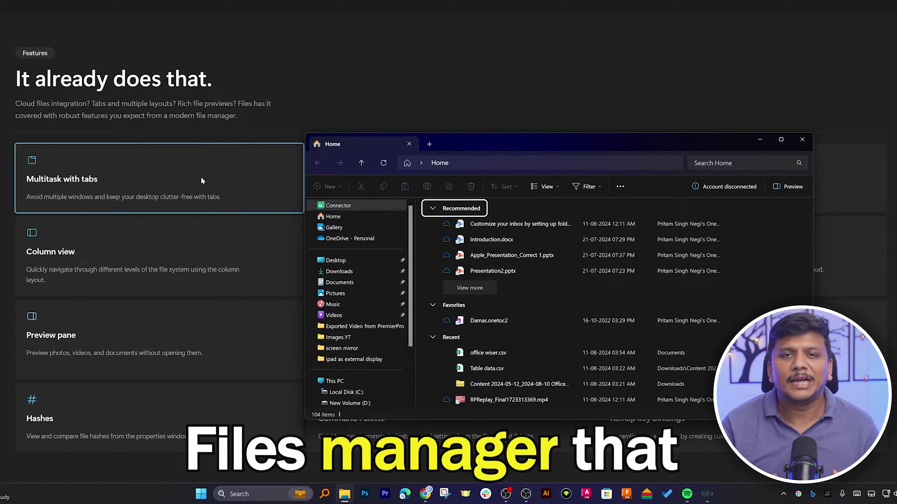
{"action": "left_click", "coordinate": [430, 144]}
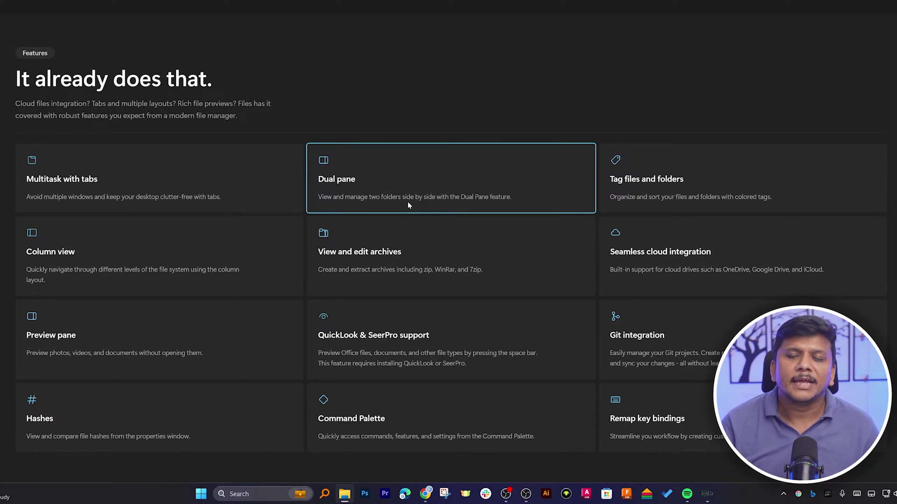
{"action": "scroll", "coordinate": [406, 189], "scroll_direction": "up", "scroll_amount": 6}
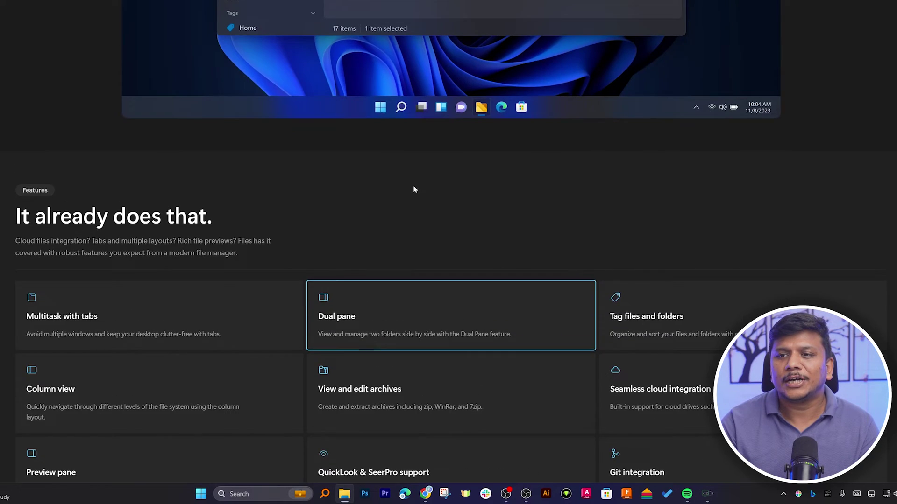
{"action": "scroll", "coordinate": [405, 184], "scroll_direction": "up", "scroll_amount": 8}
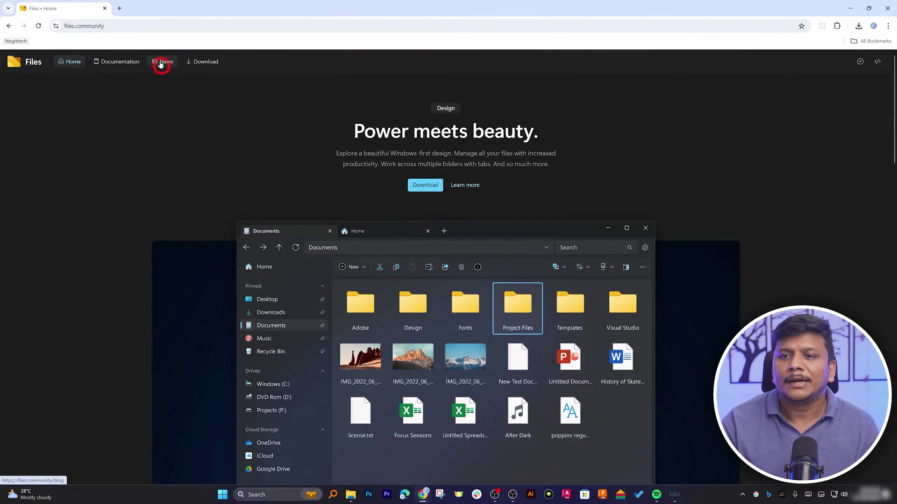
- Open the Announcing Files v3.6 post from News and highlight its Dual Pane orientation heading
{"action": "left_click", "coordinate": [160, 63]}
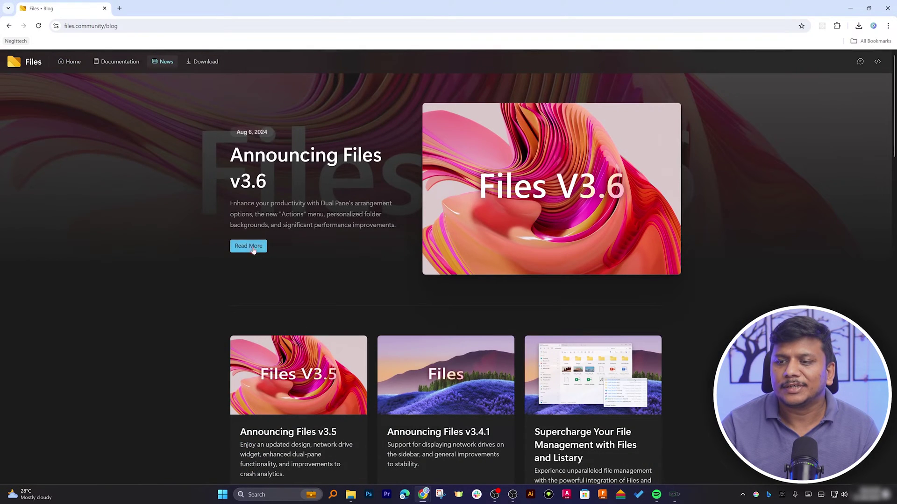
{"action": "left_click", "coordinate": [253, 250]}
{"action": "scroll", "coordinate": [366, 168], "scroll_direction": "down", "scroll_amount": 2}
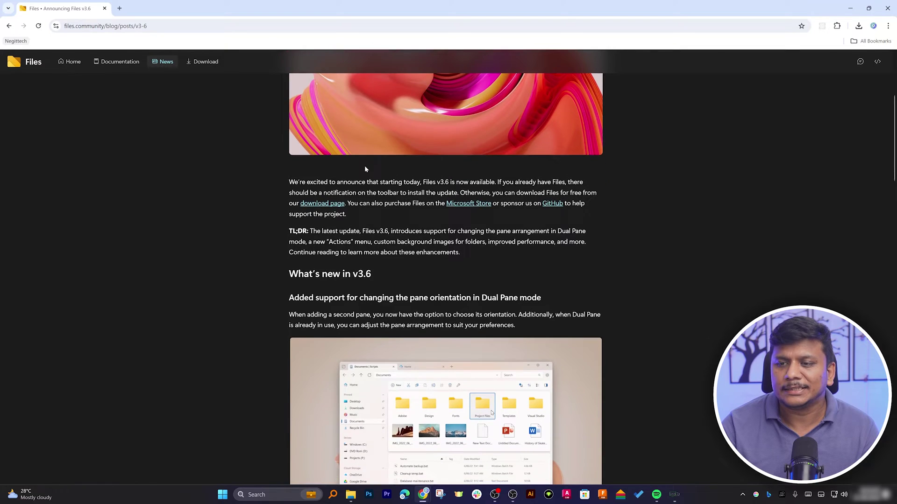
{"action": "scroll", "coordinate": [363, 172], "scroll_direction": "down", "scroll_amount": 2}
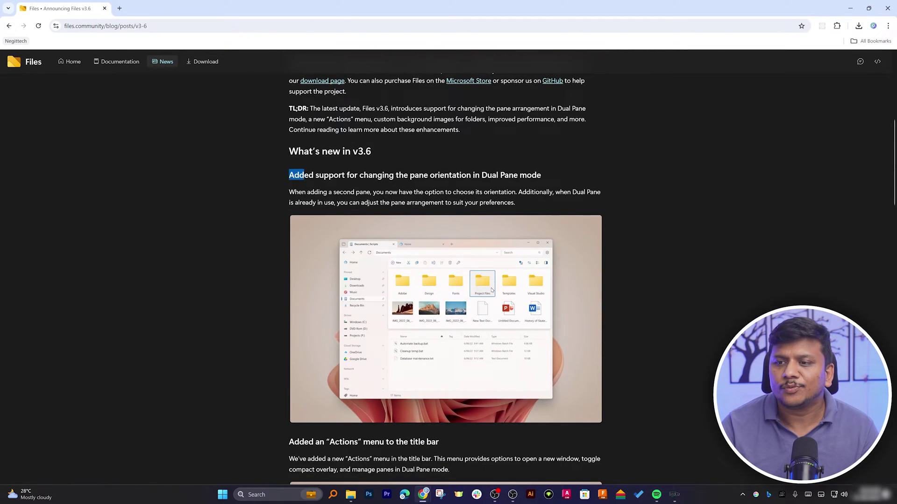
{"action": "left_click_drag", "start_coordinate": [304, 175], "coordinate": [546, 175]}
{"action": "left_click", "coordinate": [504, 192]}
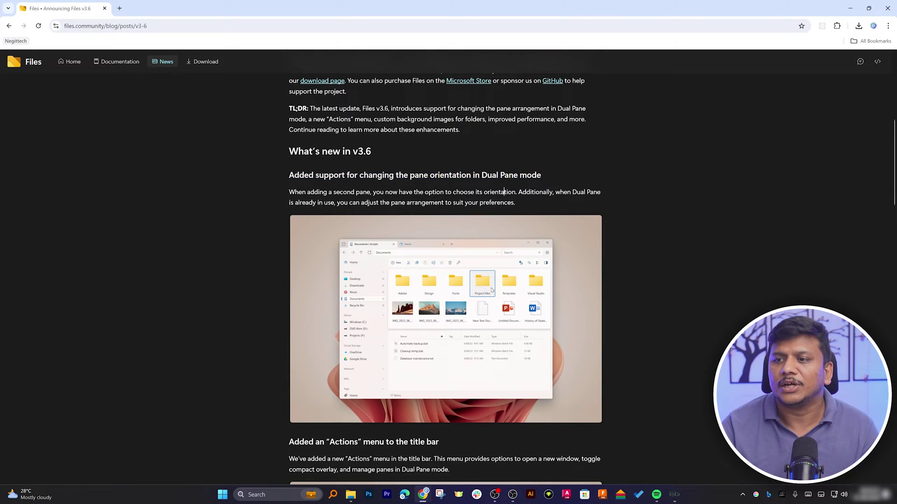
- Finish reading the v3.6 post and go back through News to the Files home page
{"action": "scroll", "coordinate": [219, 245], "scroll_direction": "down", "scroll_amount": 4}
{"action": "scroll", "coordinate": [428, 188], "scroll_direction": "up", "scroll_amount": 4}
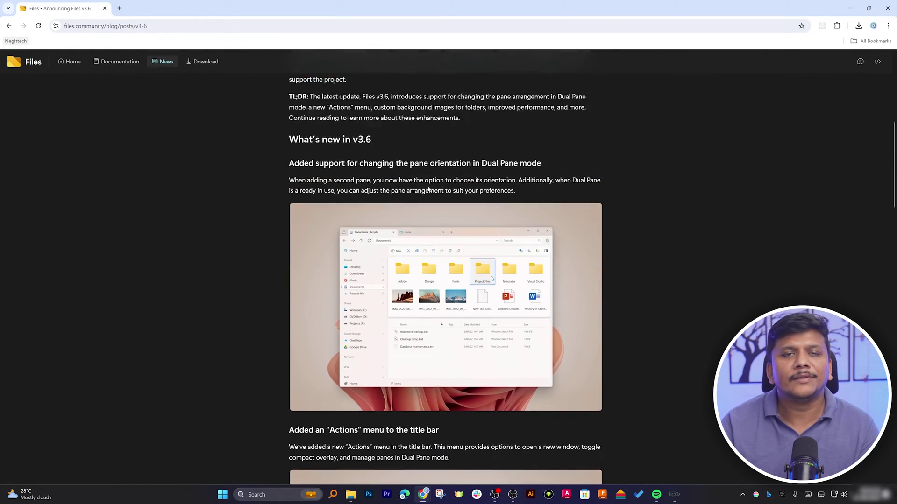
{"action": "scroll", "coordinate": [428, 188], "scroll_direction": "up", "scroll_amount": 4}
{"action": "scroll", "coordinate": [419, 178], "scroll_direction": "down", "scroll_amount": 2}
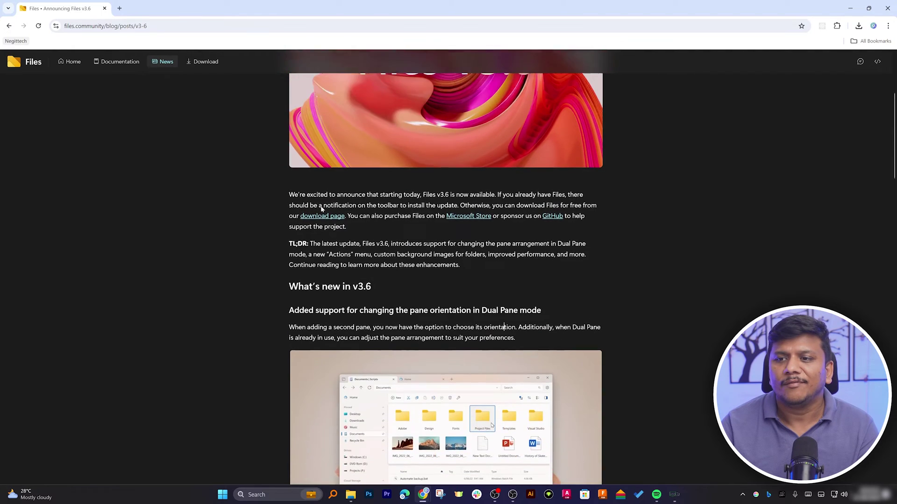
{"action": "scroll", "coordinate": [320, 203], "scroll_direction": "up", "scroll_amount": 3}
{"action": "left_click", "coordinate": [9, 25]}
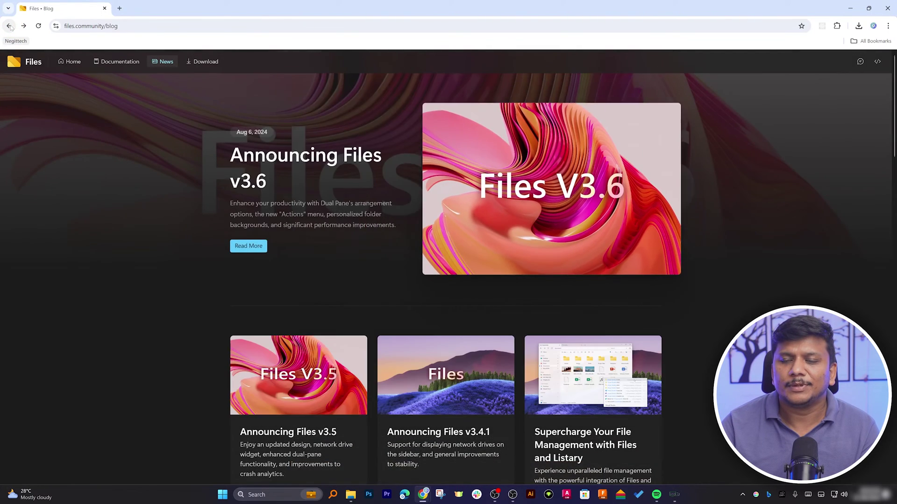
{"action": "left_click", "coordinate": [10, 26]}
{"action": "scroll", "coordinate": [361, 201], "scroll_direction": "down", "scroll_amount": 15}
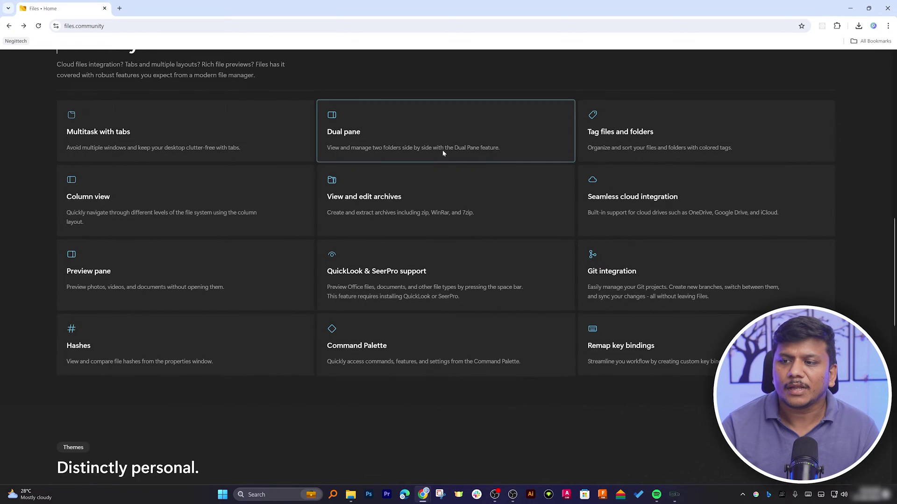
{"action": "scroll", "coordinate": [424, 154], "scroll_direction": "up", "scroll_amount": 15}
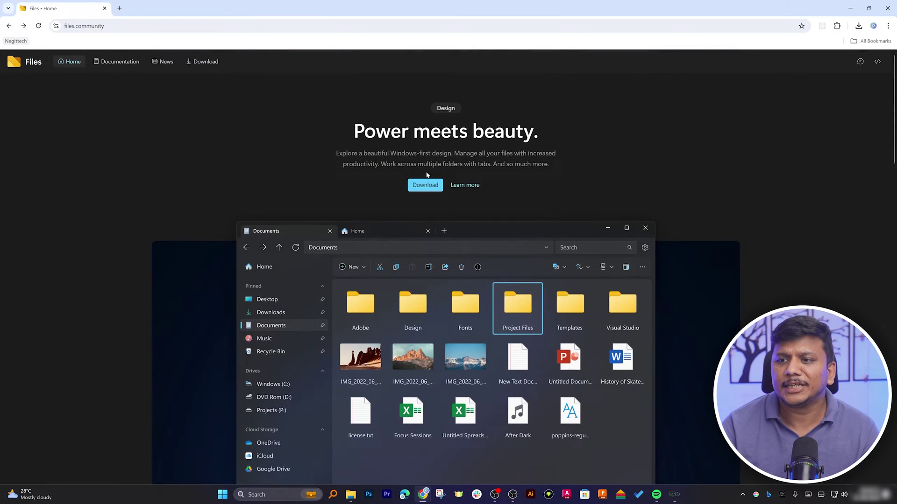
- Go to the Files download page with the Download button
{"action": "left_click", "coordinate": [426, 185]}
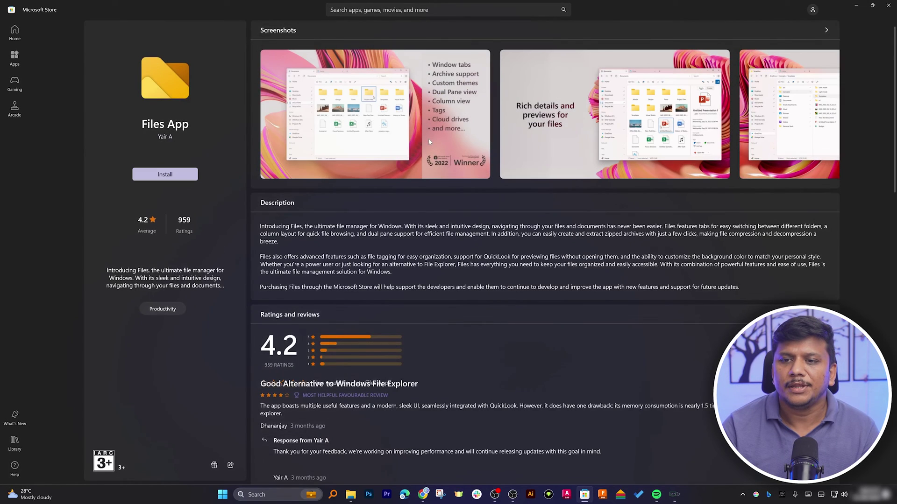
- Install Files App, browse its screenshots to the multiple-panes slide, and launch it
{"action": "left_click", "coordinate": [179, 180]}
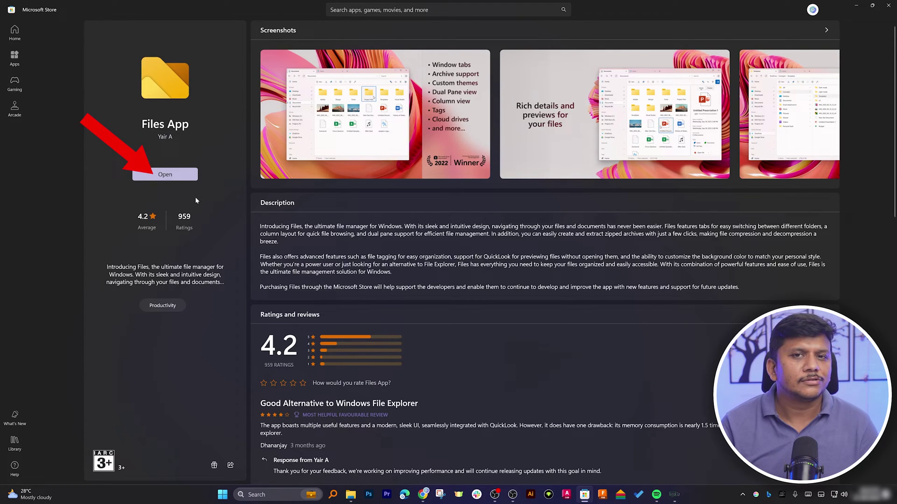
{"action": "left_click", "coordinate": [165, 174]}
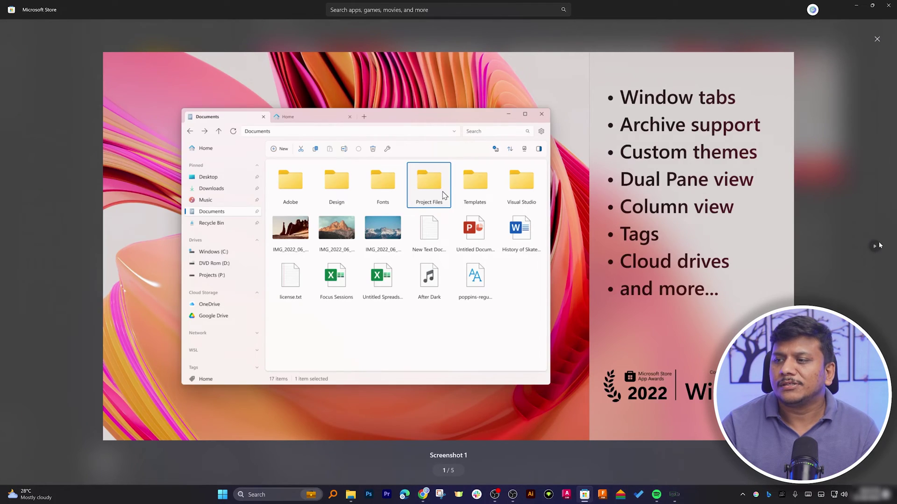
{"action": "left_click", "coordinate": [878, 245]}
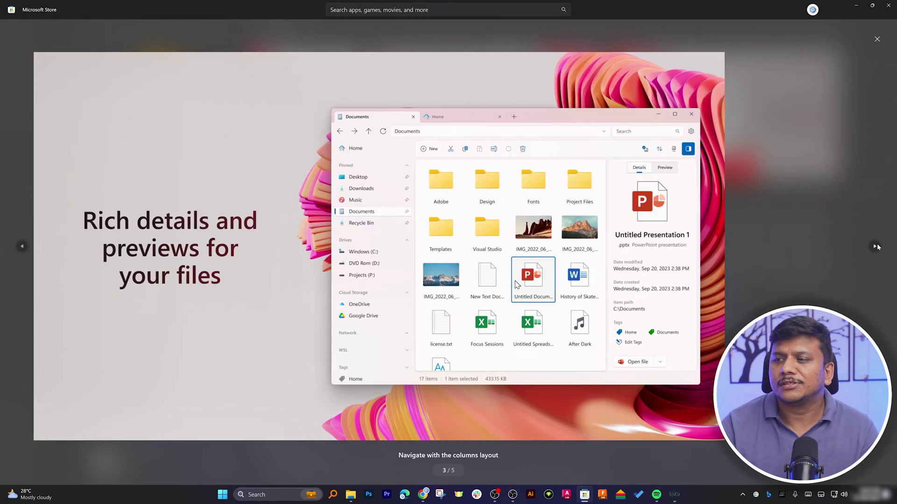
{"action": "left_click", "coordinate": [878, 247]}
{"action": "left_click", "coordinate": [876, 247]}
{"action": "left_click", "coordinate": [875, 249]}
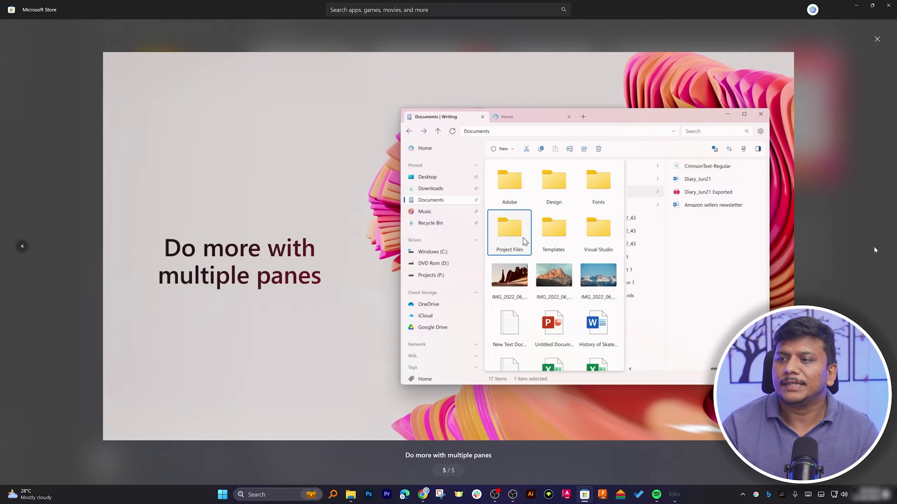
{"action": "left_click", "coordinate": [876, 39]}
{"action": "left_click", "coordinate": [179, 174]}
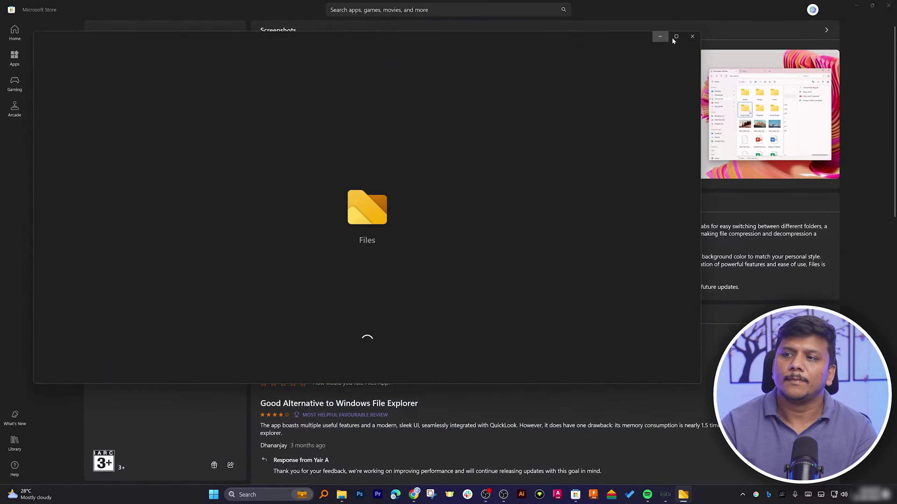
- Maximize the Files window and bring Windows Explorer's Home into focus beside it
{"action": "left_click", "coordinate": [673, 36]}
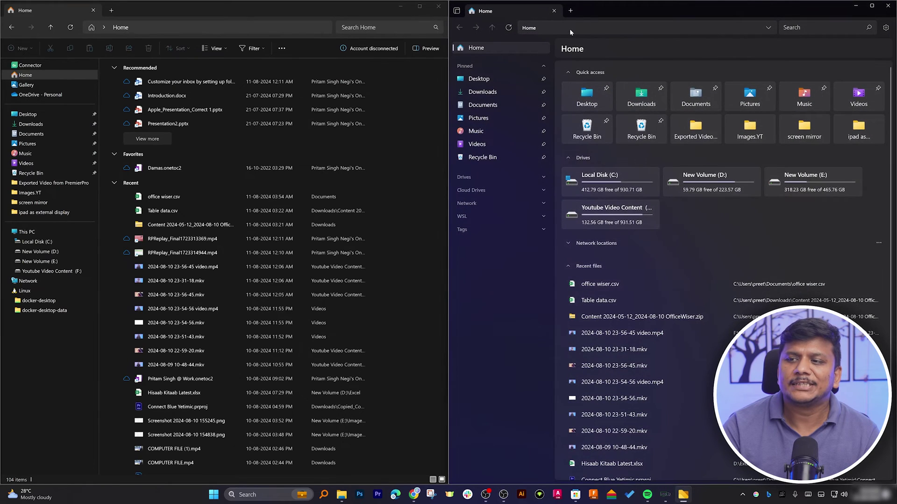
{"action": "left_click", "coordinate": [51, 75]}
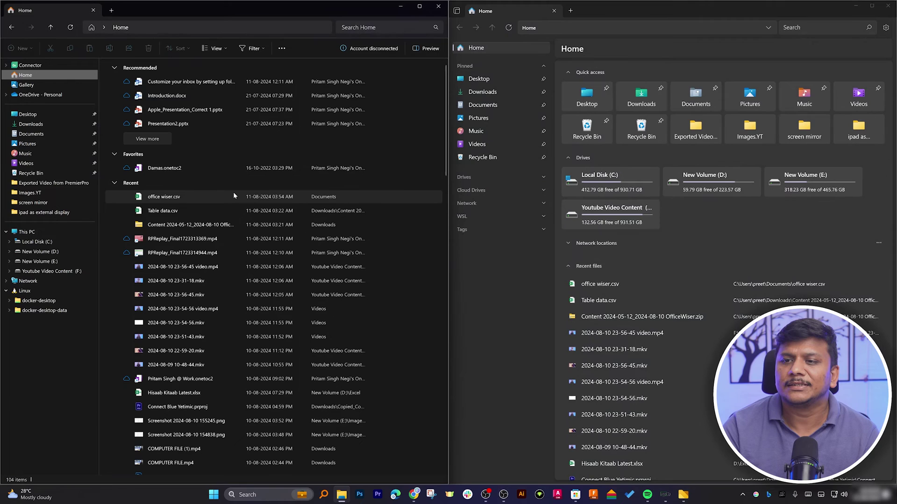
{"action": "scroll", "coordinate": [253, 193], "scroll_direction": "down", "scroll_amount": 2}
{"action": "scroll", "coordinate": [290, 187], "scroll_direction": "up", "scroll_amount": 2}
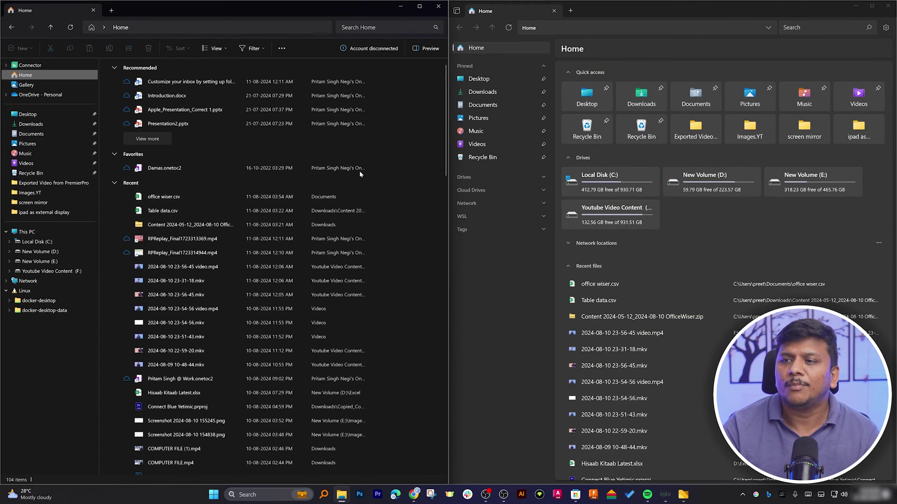
- Expand Drives, Cloud Drives (OneDrive), Network, WSL (docker-desktop) and Tags in the Files sidebar
{"action": "left_click", "coordinate": [639, 120]}
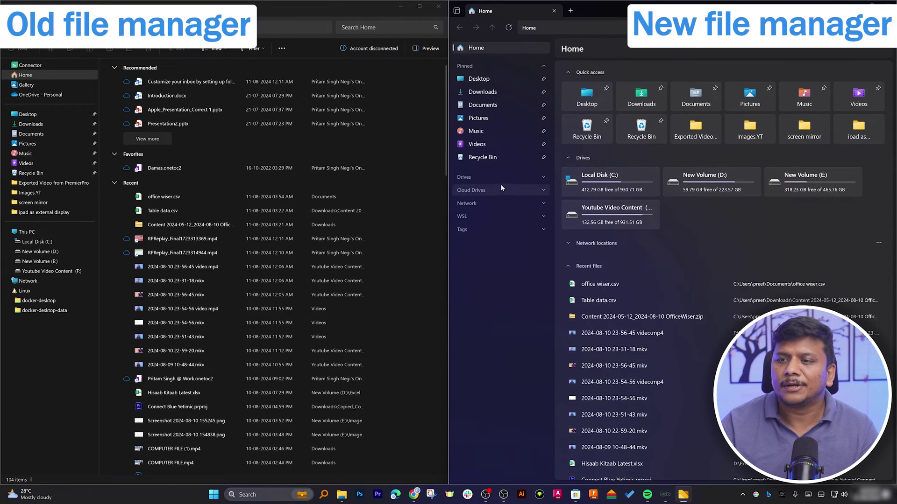
{"action": "left_click", "coordinate": [502, 179]}
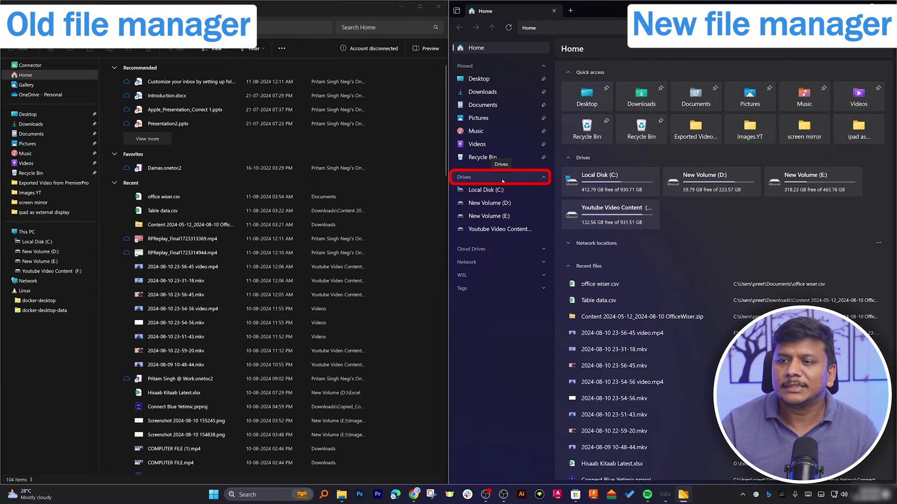
{"action": "left_click", "coordinate": [509, 248]}
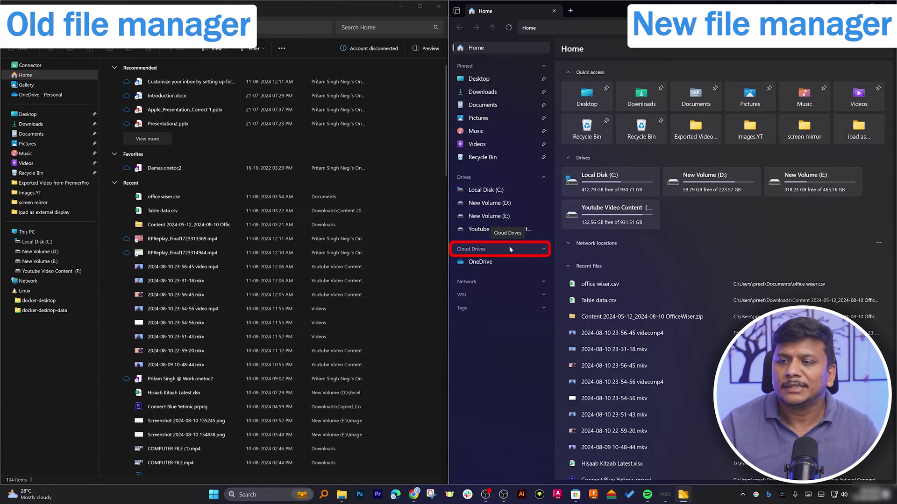
{"action": "left_click", "coordinate": [489, 281]}
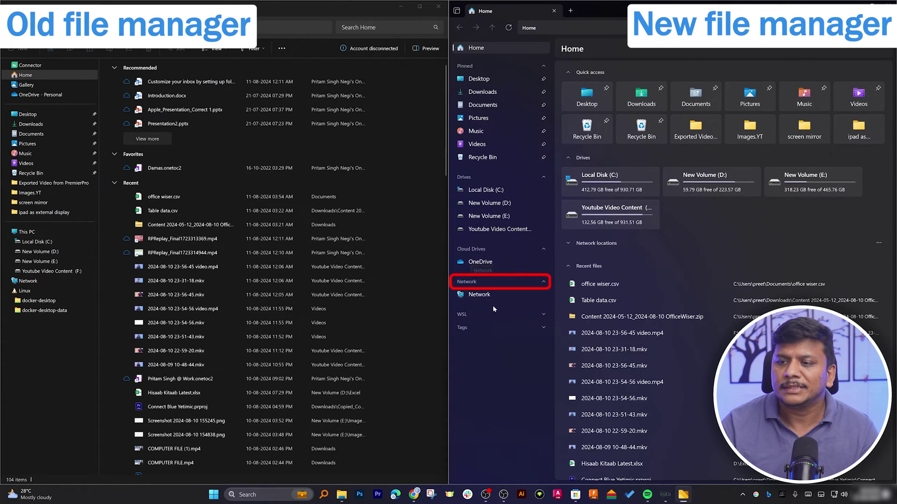
{"action": "left_click", "coordinate": [498, 314]}
{"action": "left_click", "coordinate": [508, 360]}
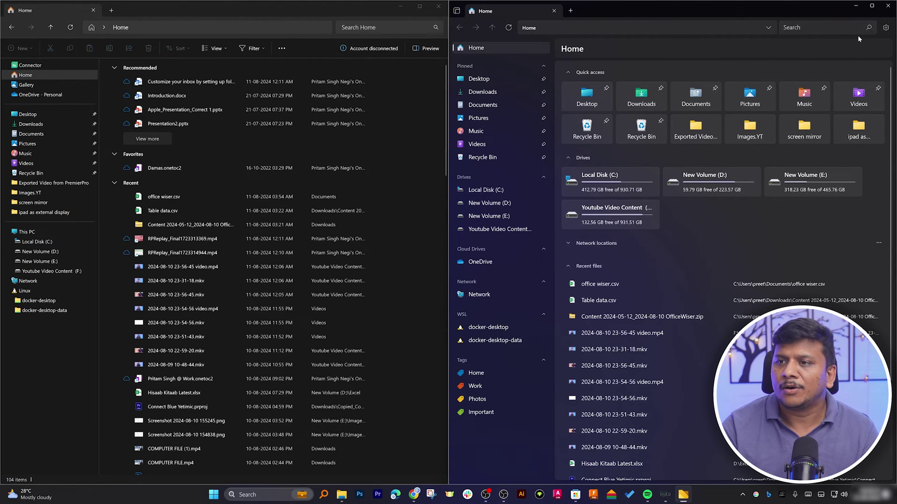
- Open Files settings and review language and date format, keeping Windows default and Application
{"action": "left_click", "coordinate": [885, 29]}
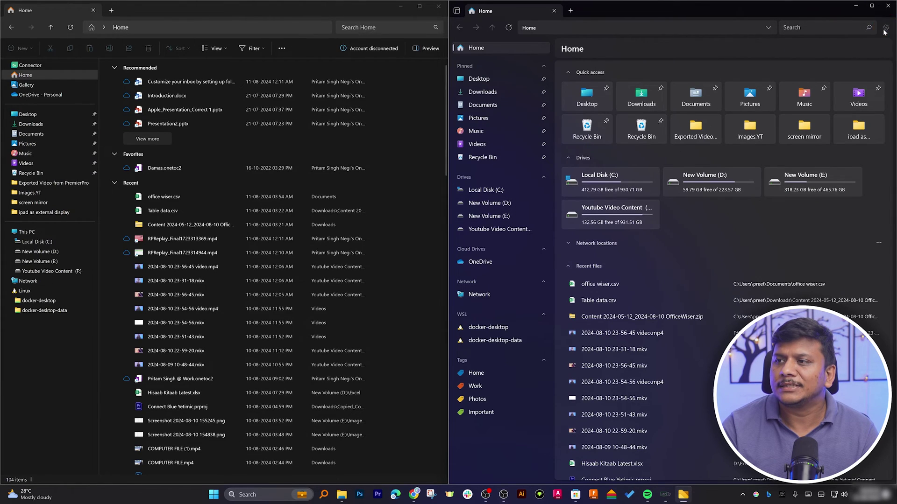
{"action": "left_click", "coordinate": [841, 156]}
{"action": "scroll", "coordinate": [843, 154], "scroll_direction": "down", "scroll_amount": 2}
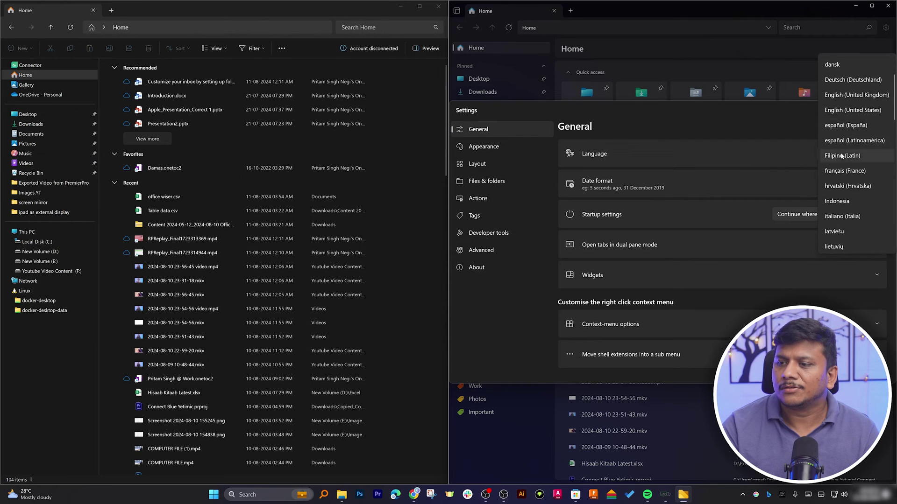
{"action": "left_click", "coordinate": [778, 155]}
{"action": "left_click", "coordinate": [855, 187]}
{"action": "left_click", "coordinate": [772, 280]}
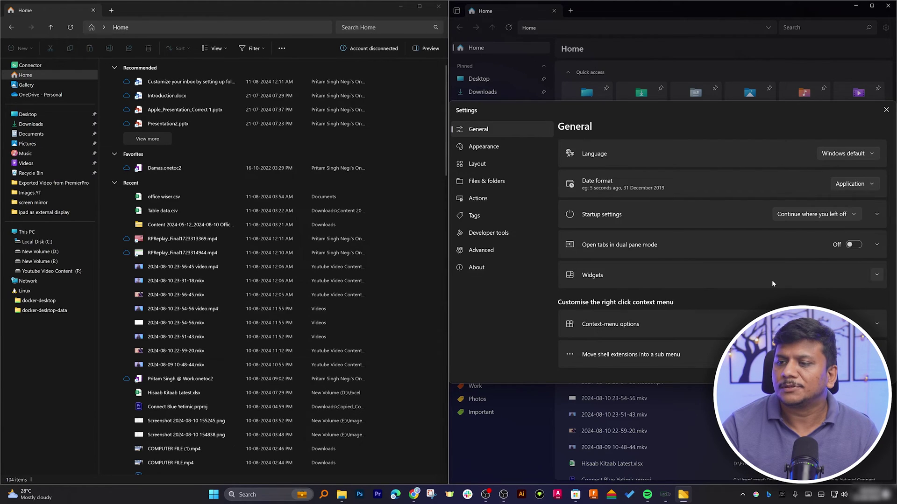
- Preview Yellow Gold, Bright Orange and Brick Red backgrounds on Appearance, then restore Default
{"action": "left_click", "coordinate": [519, 148]}
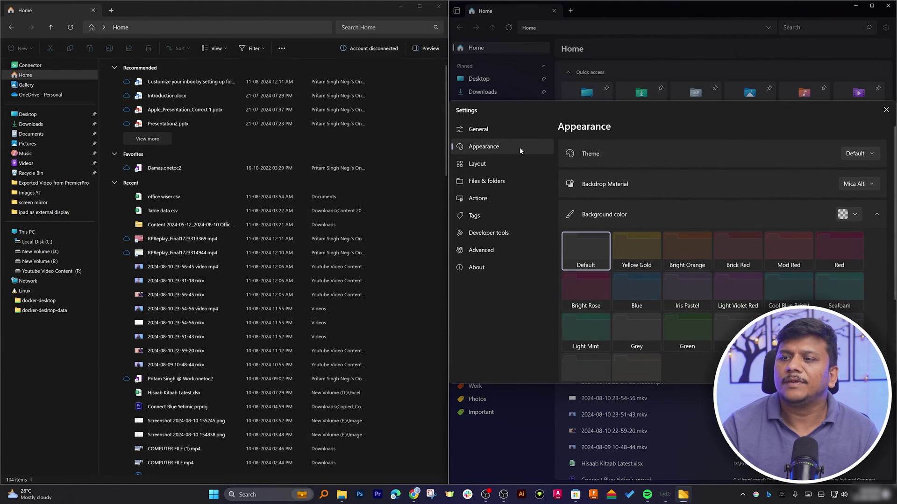
{"action": "left_click", "coordinate": [631, 251]}
{"action": "left_click", "coordinate": [677, 253]}
{"action": "left_click", "coordinate": [727, 251]}
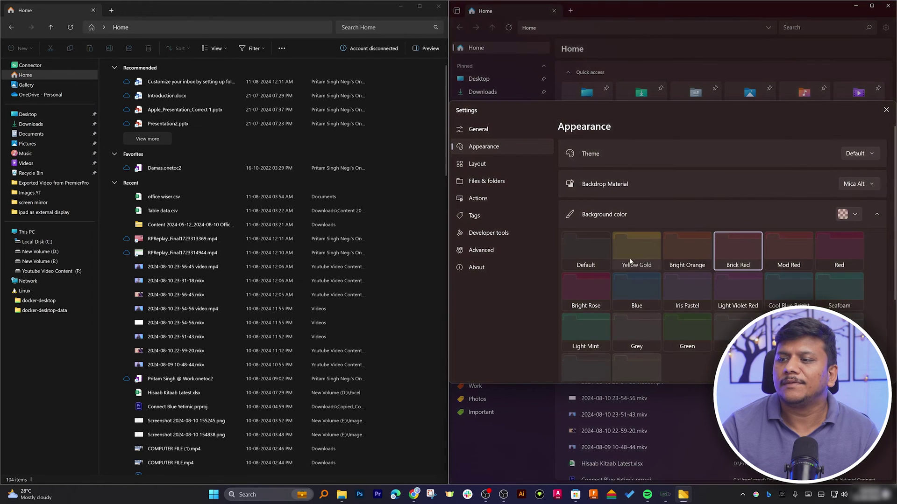
{"action": "left_click", "coordinate": [586, 251]}
- Inspect the layout type choices on the Layout page without changing them
{"action": "left_click", "coordinate": [517, 165]}
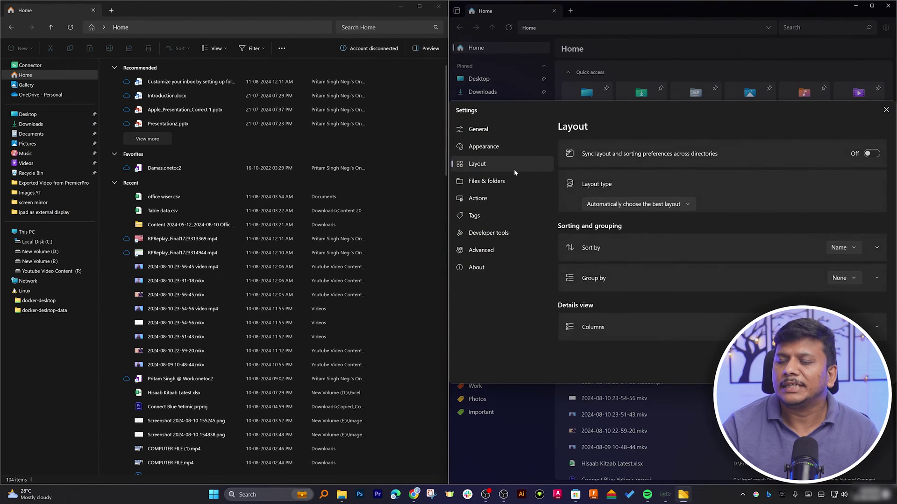
{"action": "left_click", "coordinate": [649, 203]}
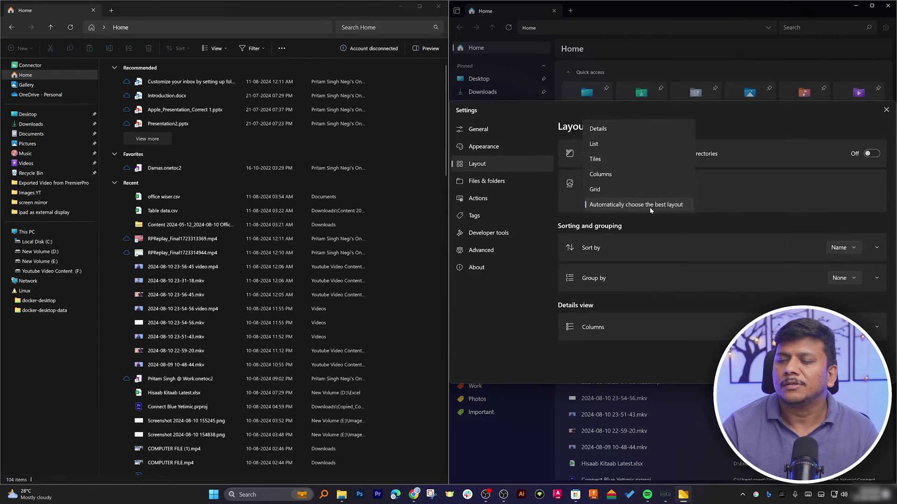
{"action": "key", "text": "Escape"}
- Browse General, Appearance, Layout, Files & folders, Tags, Developer tools and Advanced to About (3.6.0)
{"action": "left_click", "coordinate": [509, 130]}
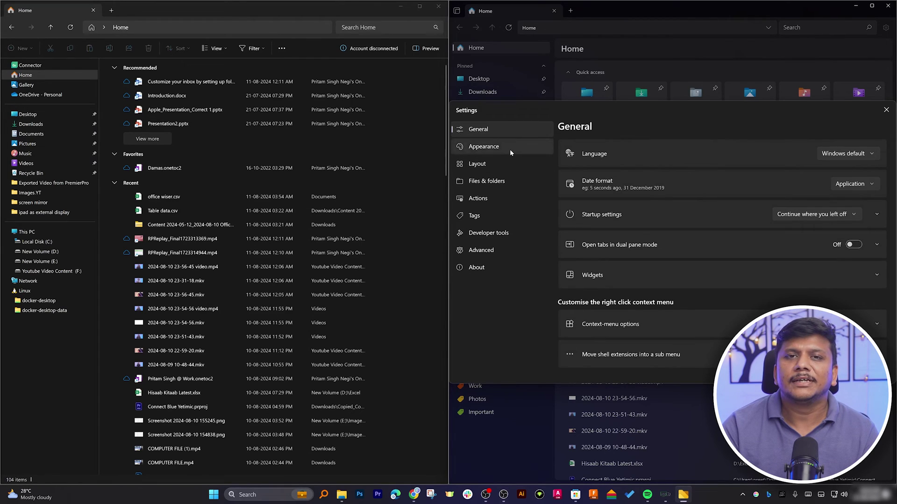
{"action": "left_click", "coordinate": [510, 150]}
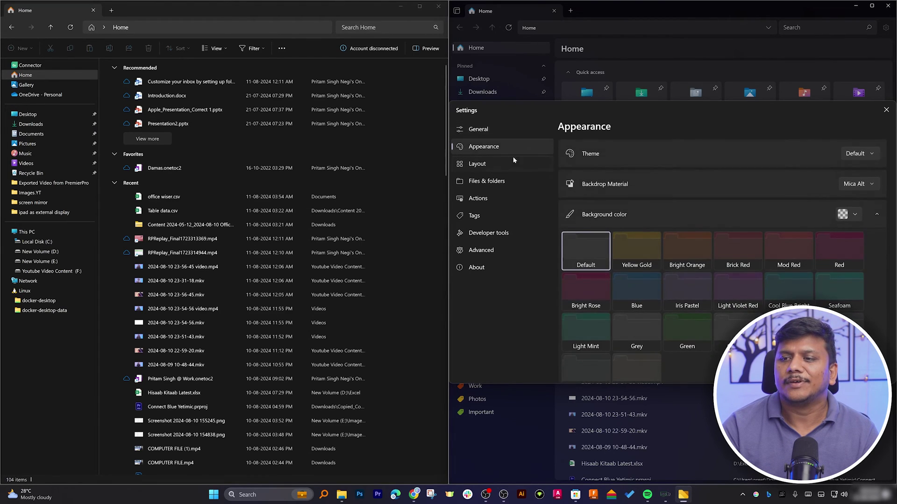
{"action": "left_click", "coordinate": [506, 166]}
{"action": "left_click", "coordinate": [514, 180]}
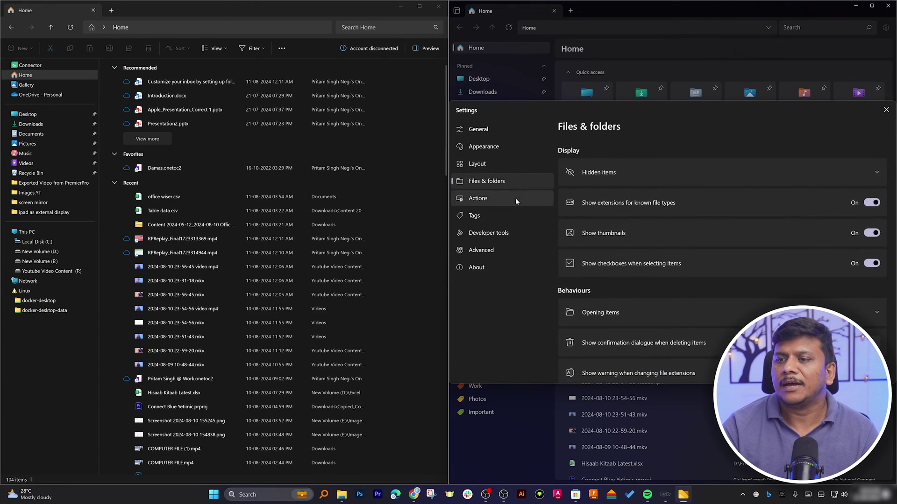
{"action": "left_click", "coordinate": [495, 217]}
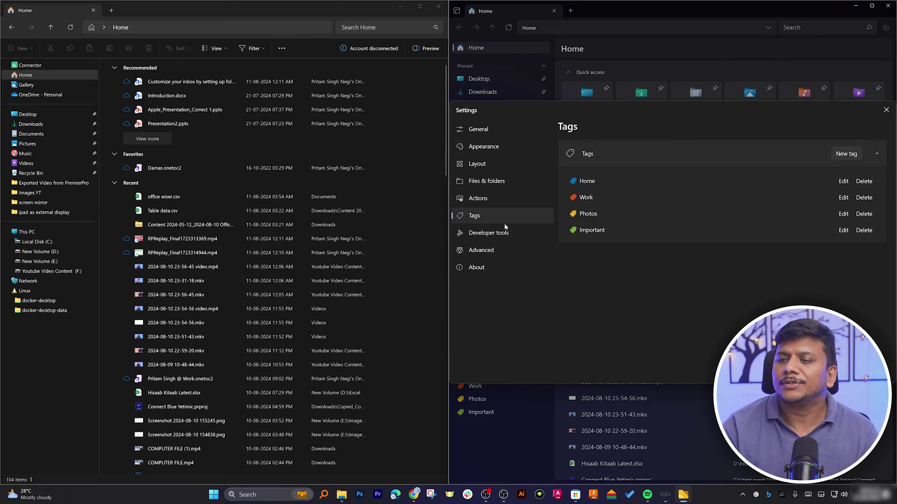
{"action": "left_click", "coordinate": [497, 233]}
{"action": "left_click", "coordinate": [487, 251]}
{"action": "left_click", "coordinate": [488, 266]}
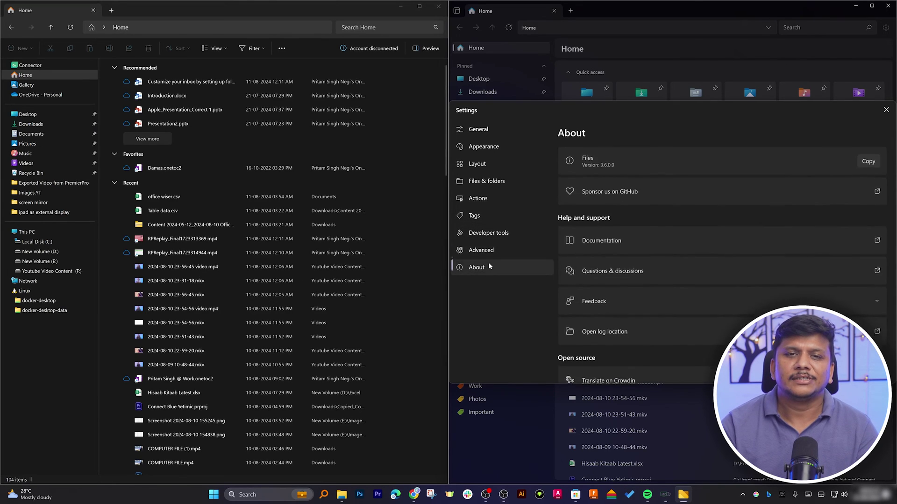